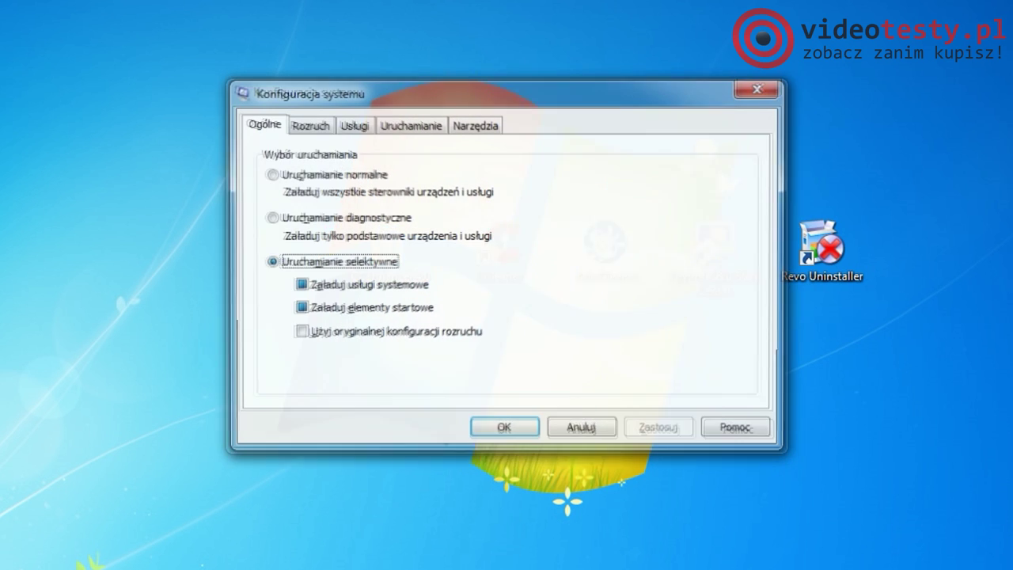
Enable the Adobe Updater, Origin and Skype startup items, and disable them again
click(425, 127)
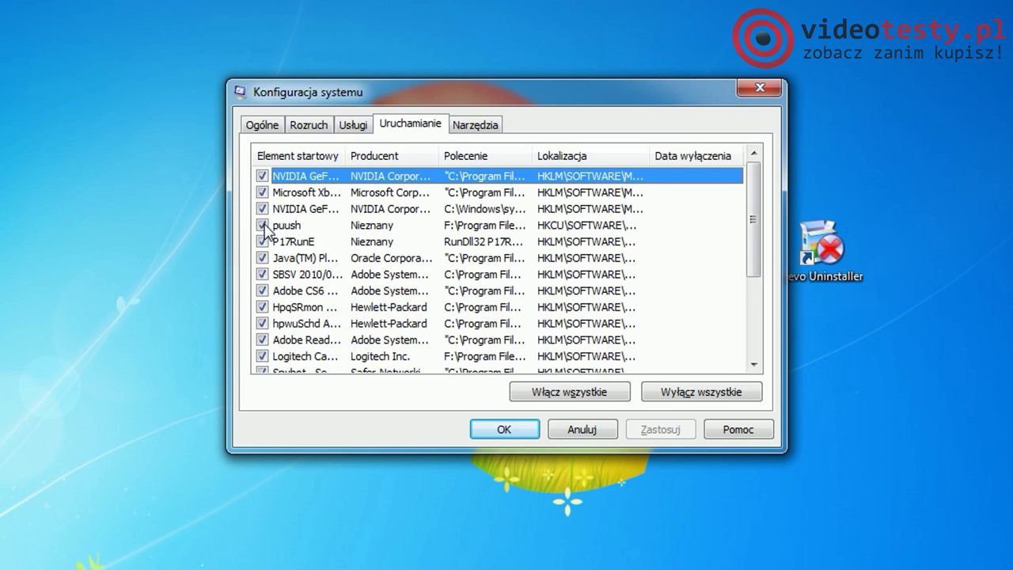
scroll(265, 227, down, 3)
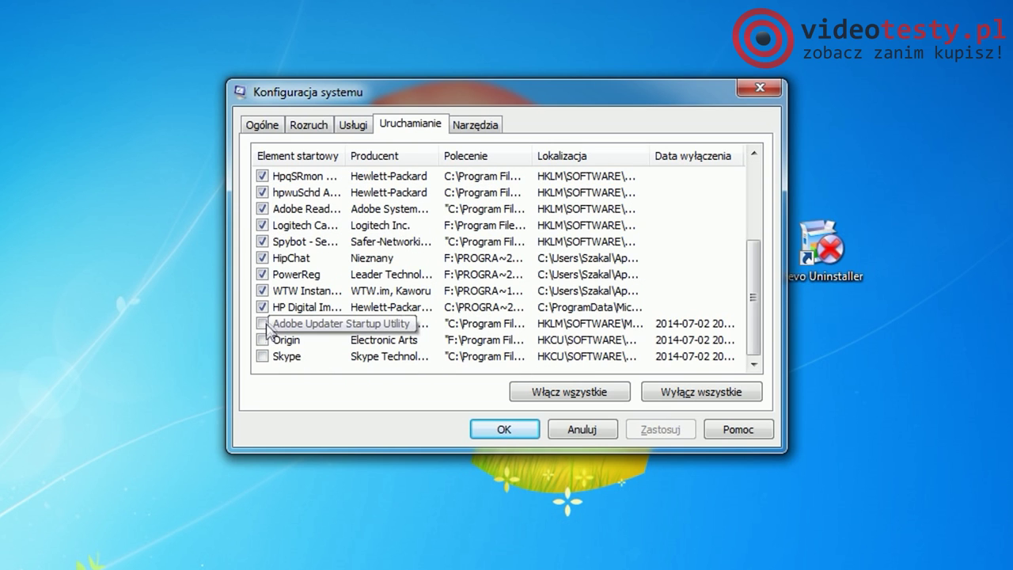
click(263, 338)
click(264, 355)
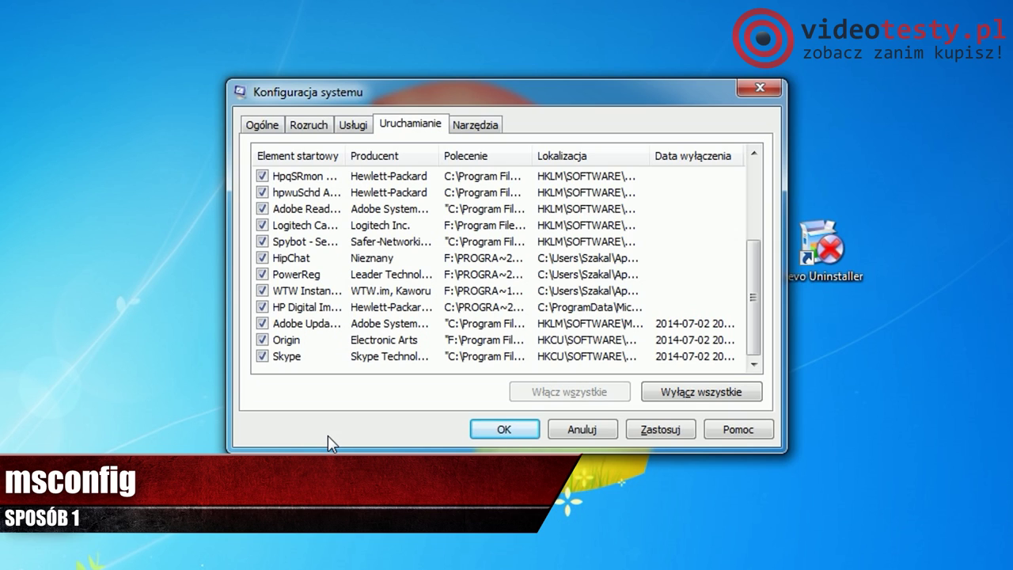
click(262, 356)
click(663, 437)
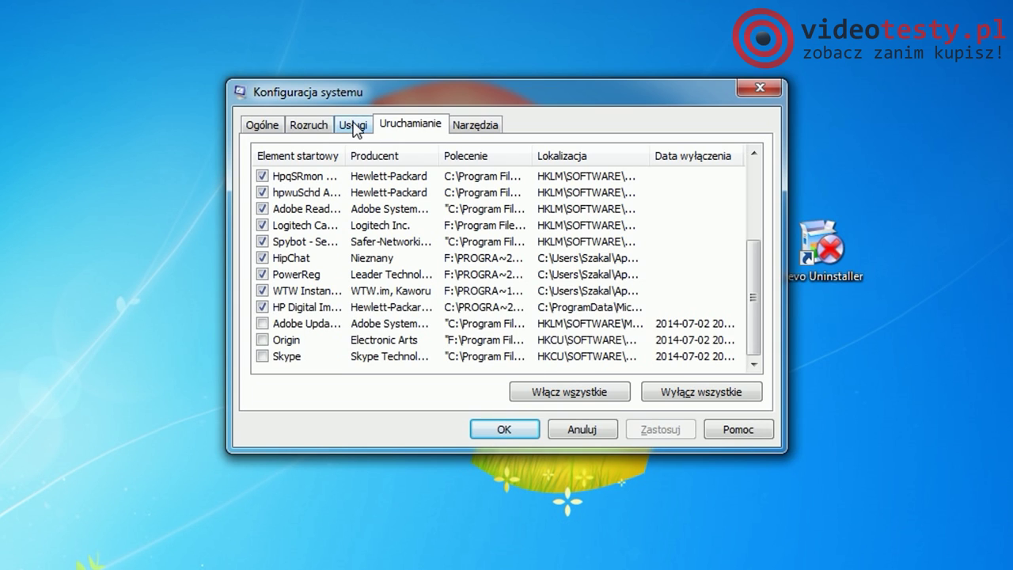
Hide all Microsoft services in the services list and leave the Adobe Acrobat and Adobe Flash Player update services disabled
click(353, 125)
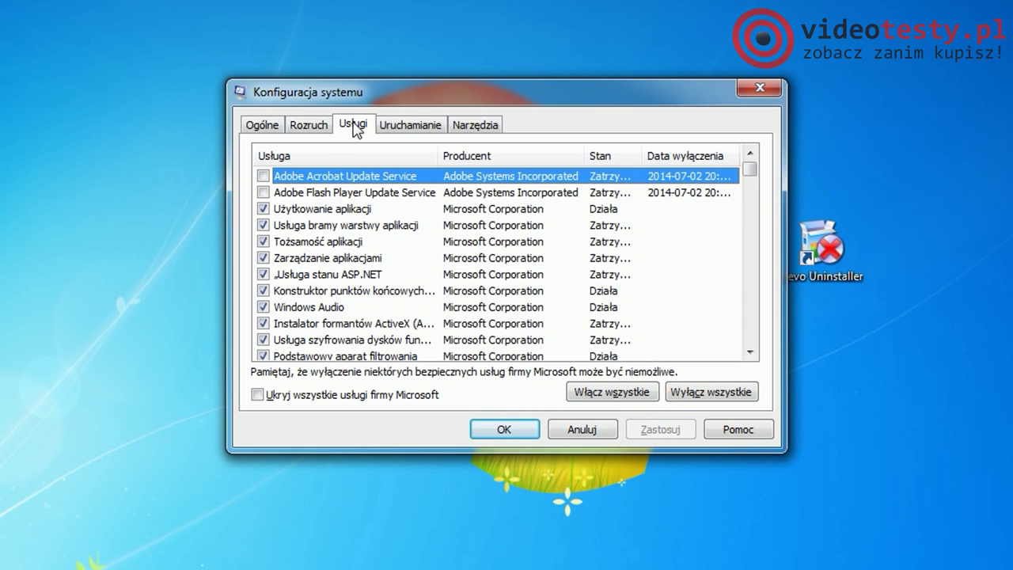
click(263, 176)
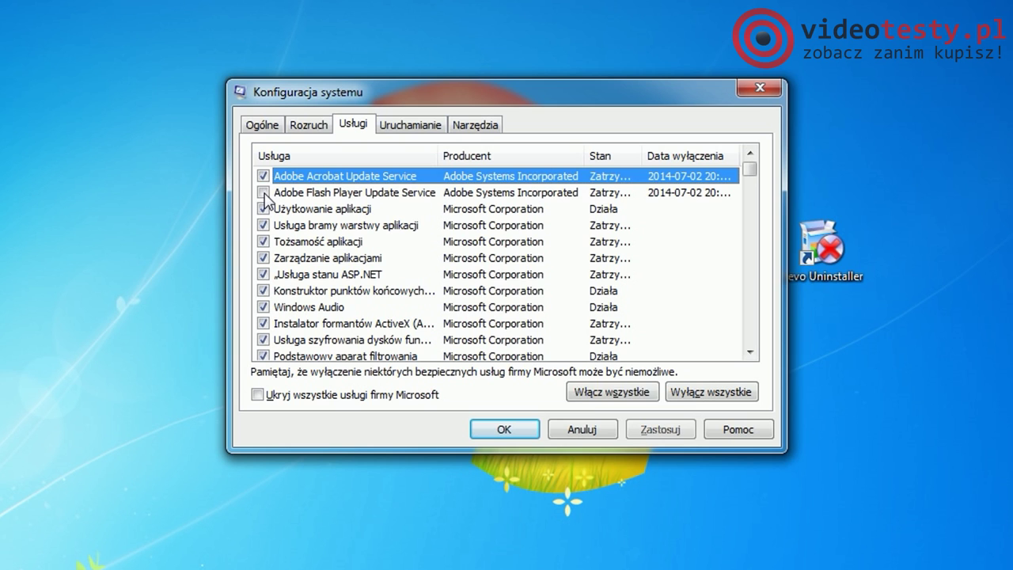
click(262, 192)
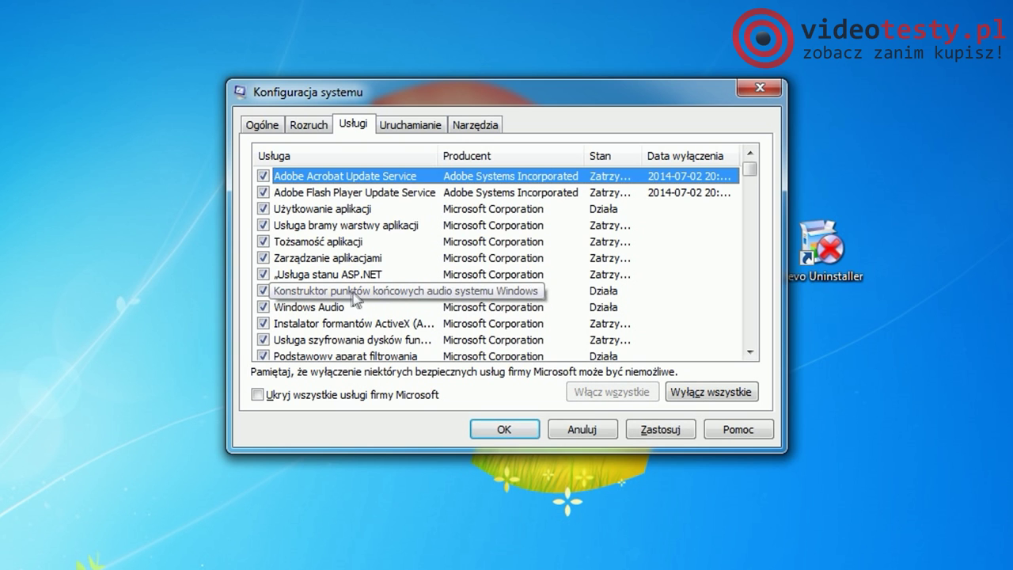
click(257, 394)
click(256, 395)
click(256, 395)
click(262, 192)
click(263, 176)
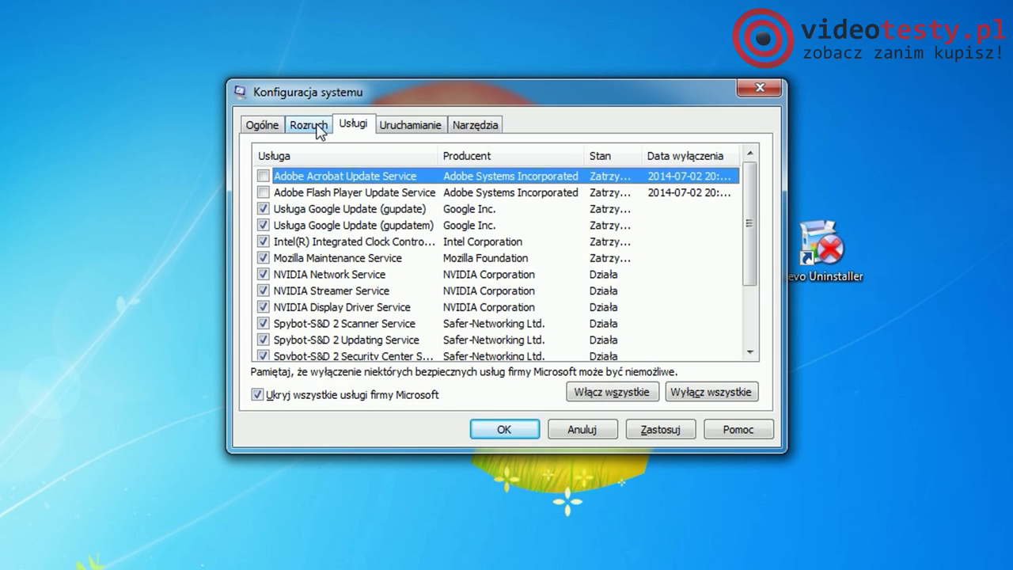
Set the number of processors used at boot to 4, apply it, and accept the system configuration
click(316, 126)
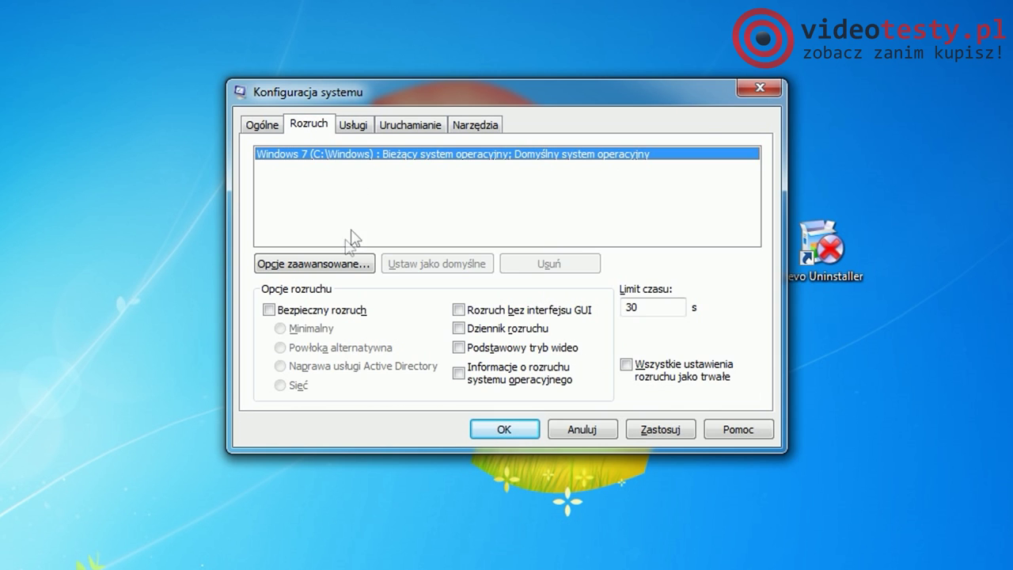
click(348, 263)
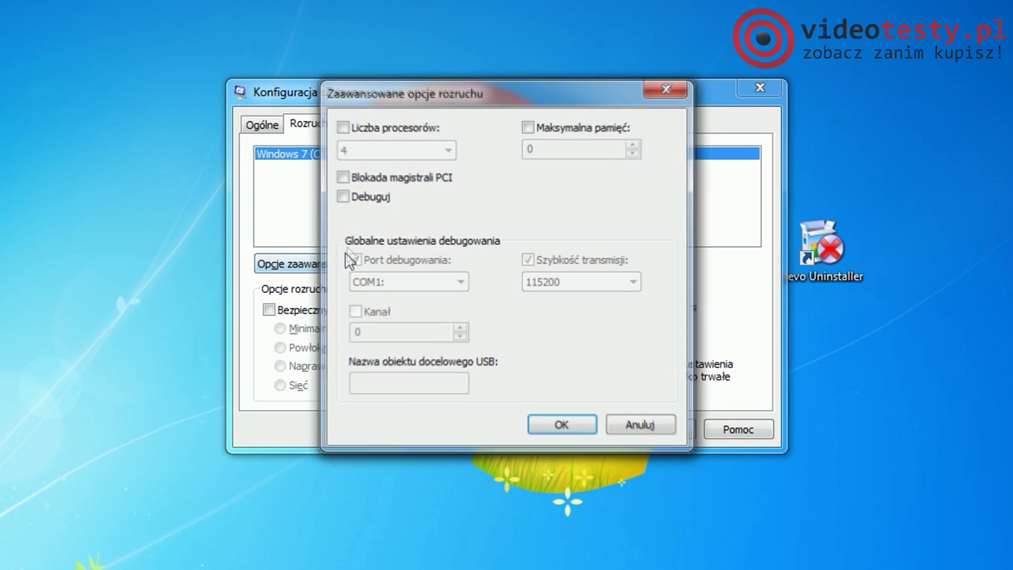
click(372, 133)
click(388, 149)
click(382, 205)
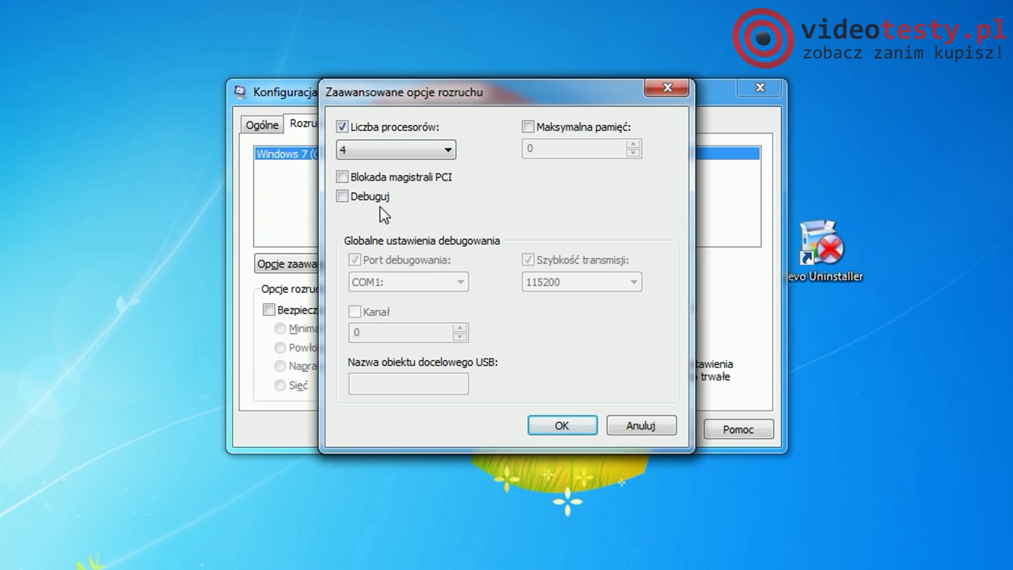
click(564, 425)
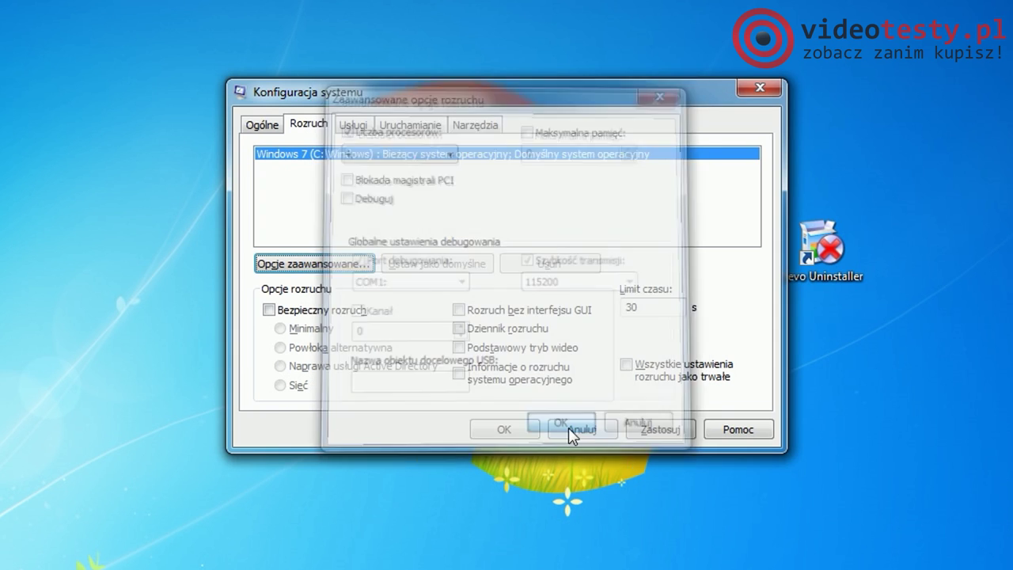
click(662, 431)
click(258, 128)
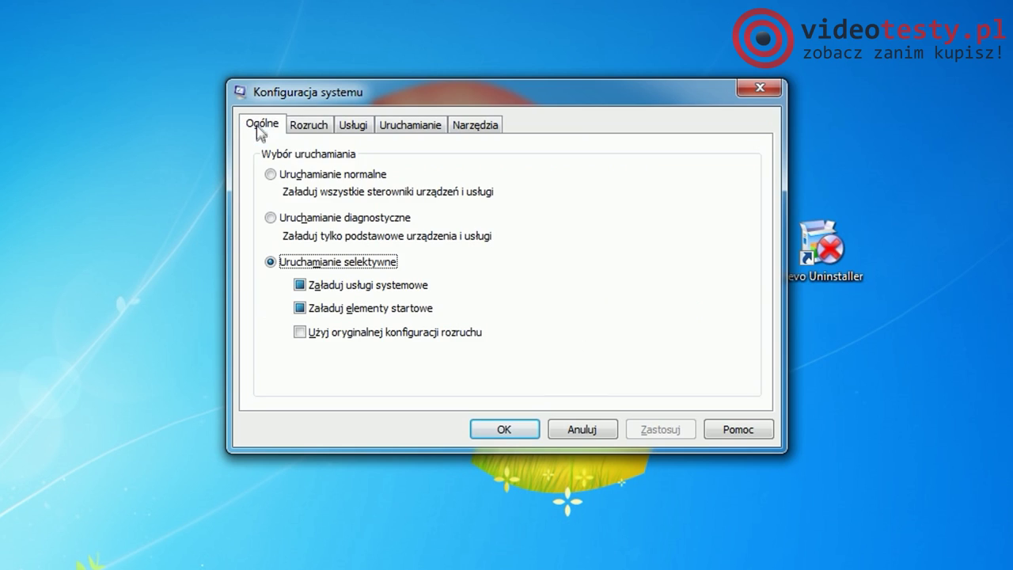
click(522, 430)
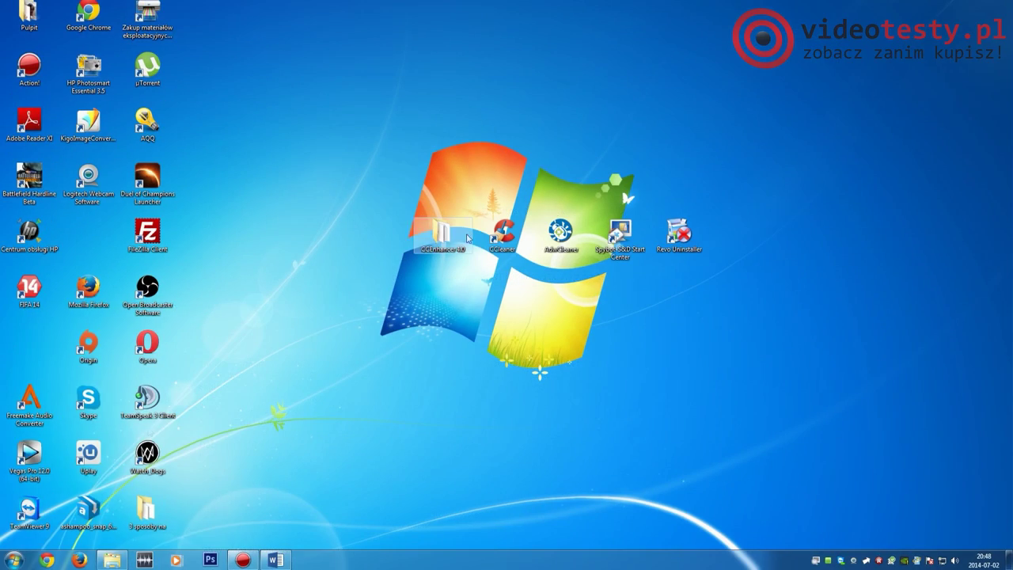
Open the virtual memory settings from the performance options in the computer's advanced system settings
key(super)
right_click(197, 425)
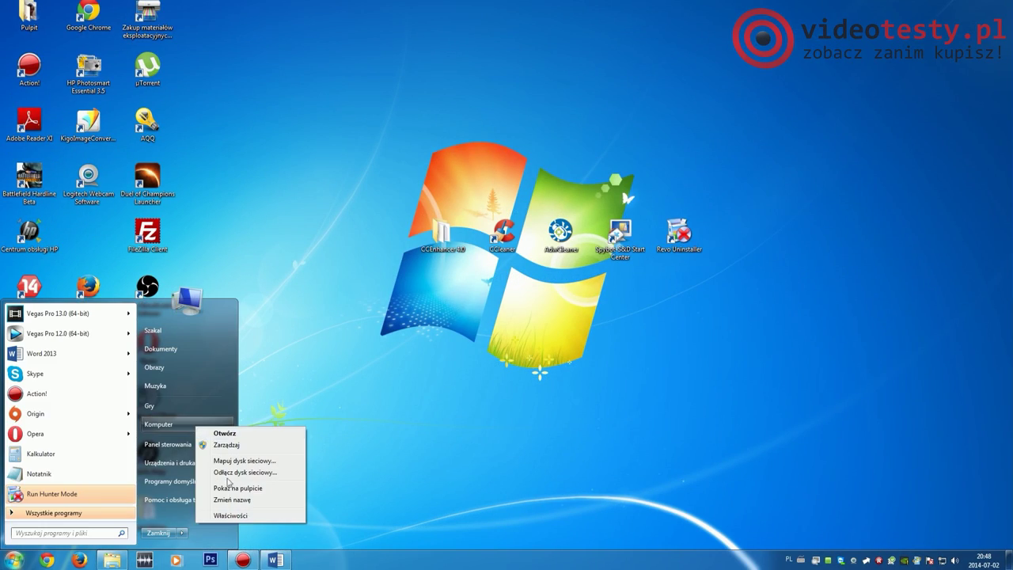
click(252, 516)
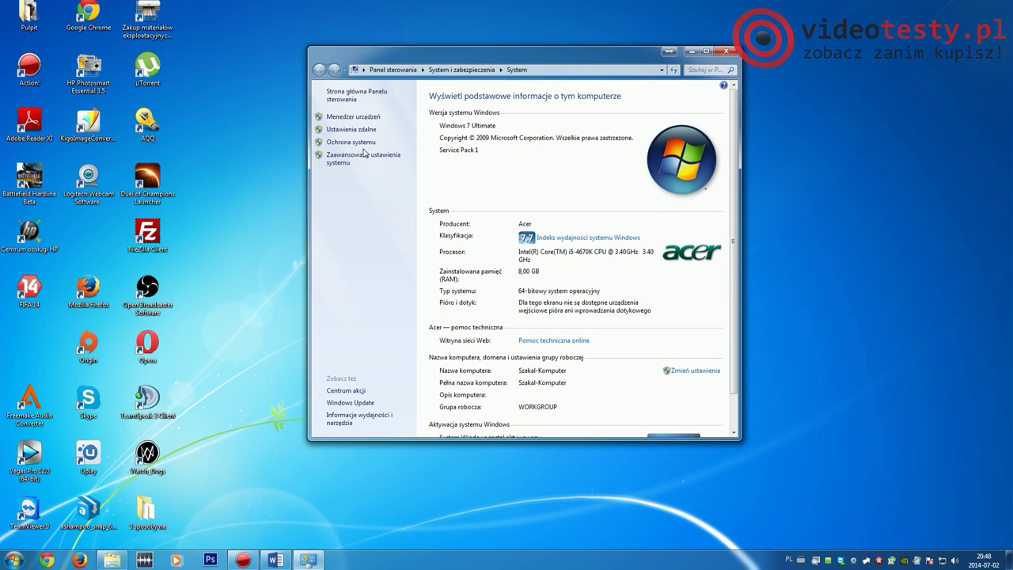
click(364, 155)
click(287, 132)
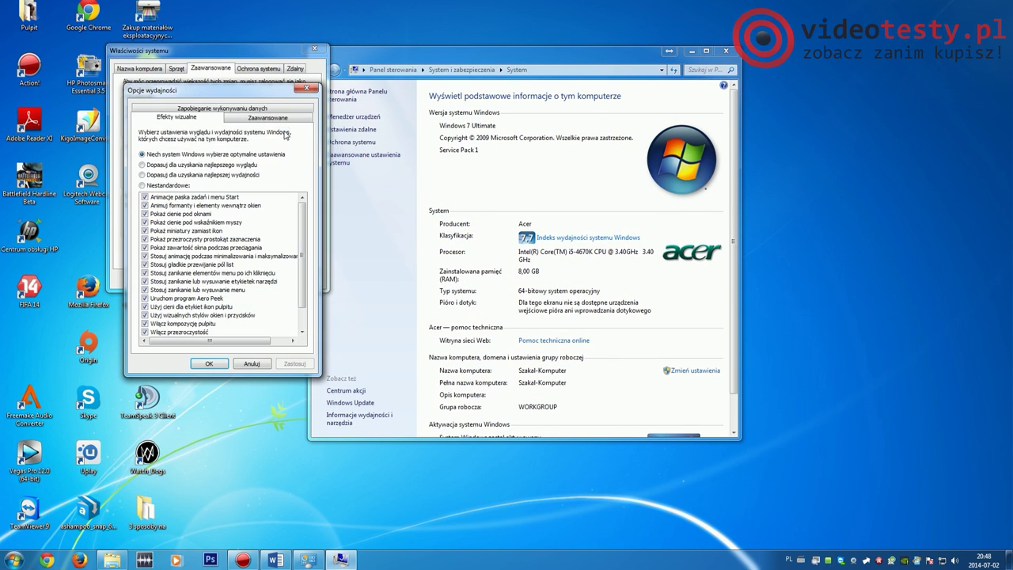
click(269, 118)
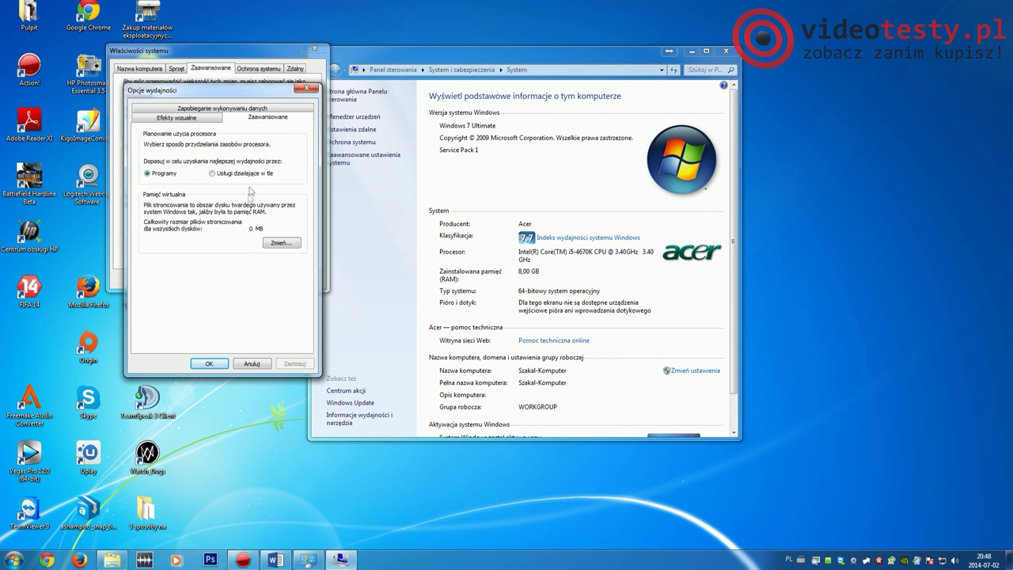
click(273, 250)
Turn off automatic paging file management, set drive C: to no paging file, and accept the system changes
click(151, 131)
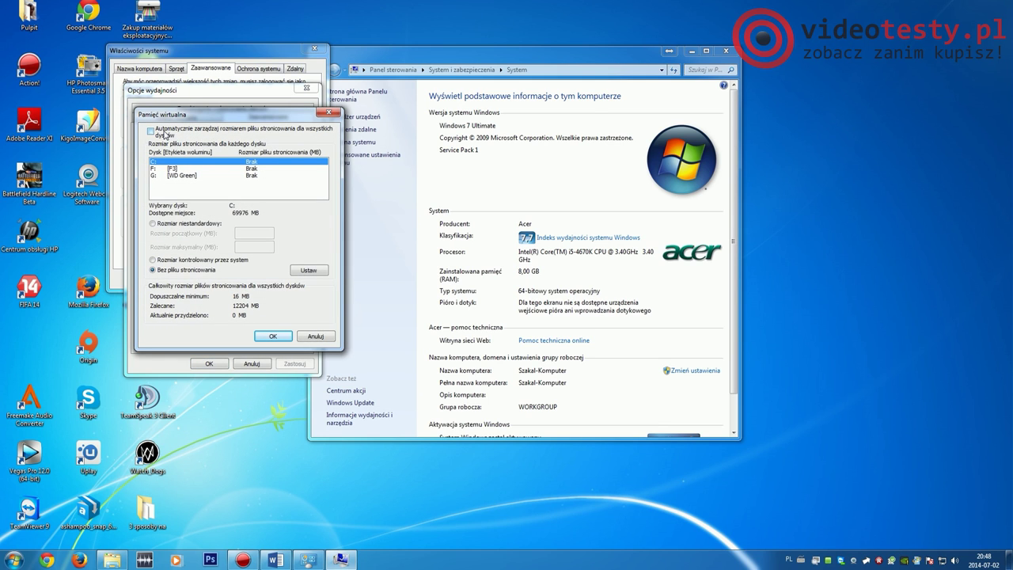
click(322, 272)
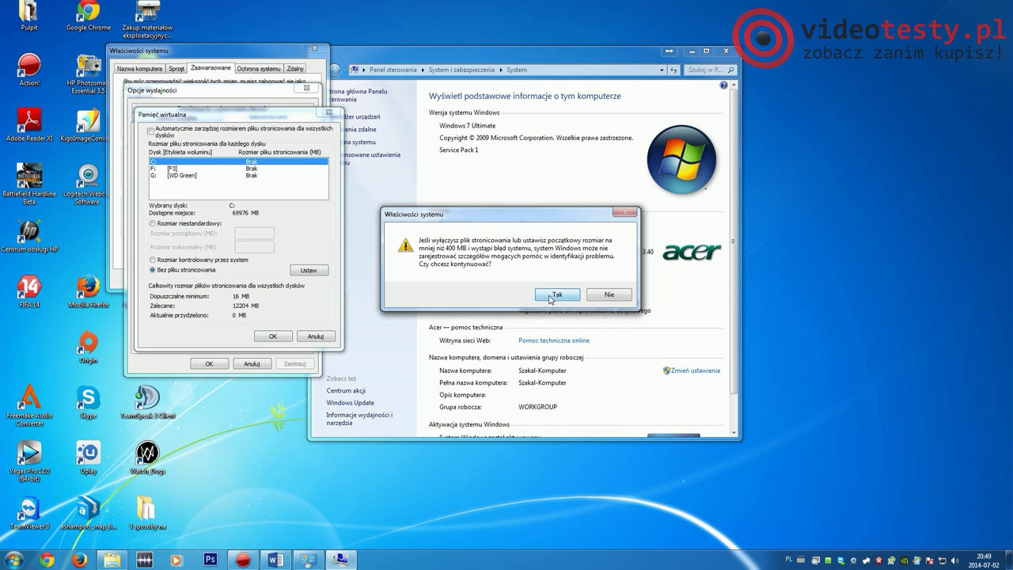
click(552, 296)
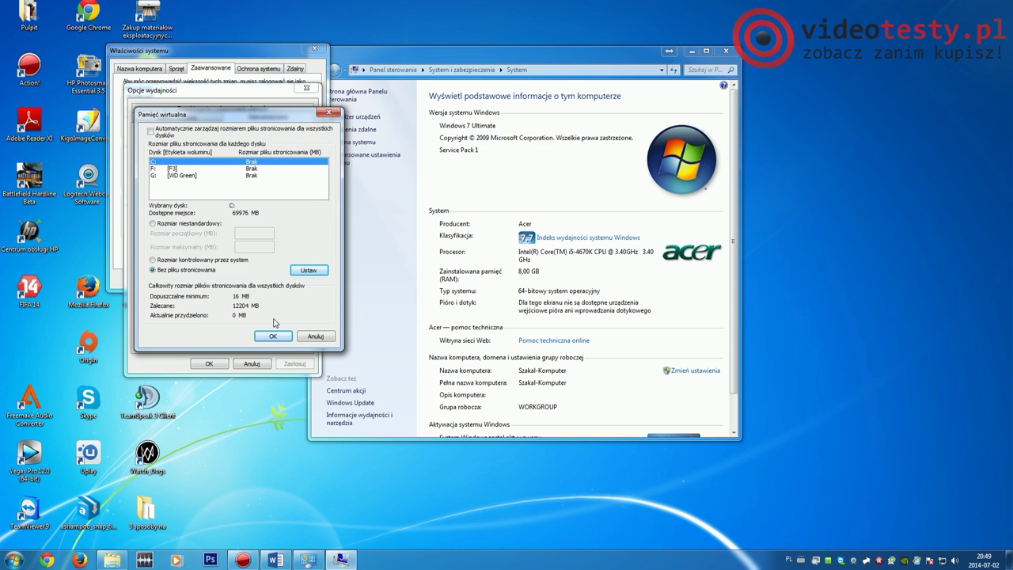
click(270, 336)
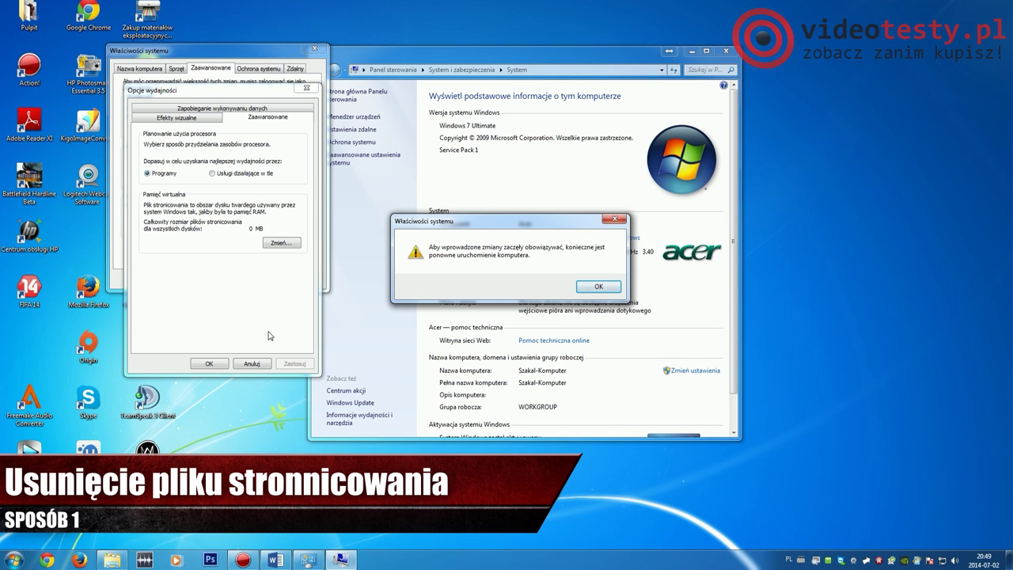
click(602, 288)
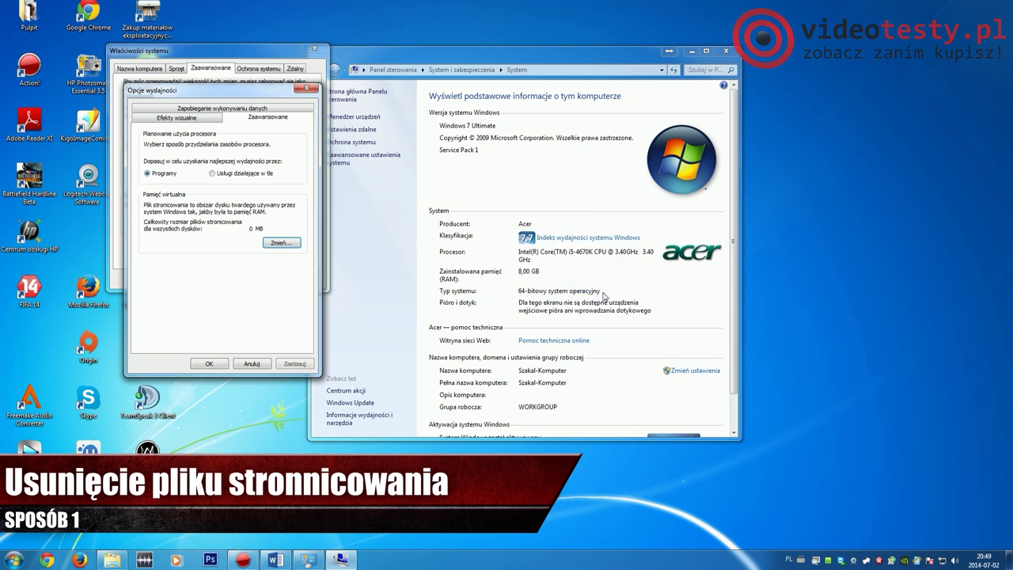
click(217, 363)
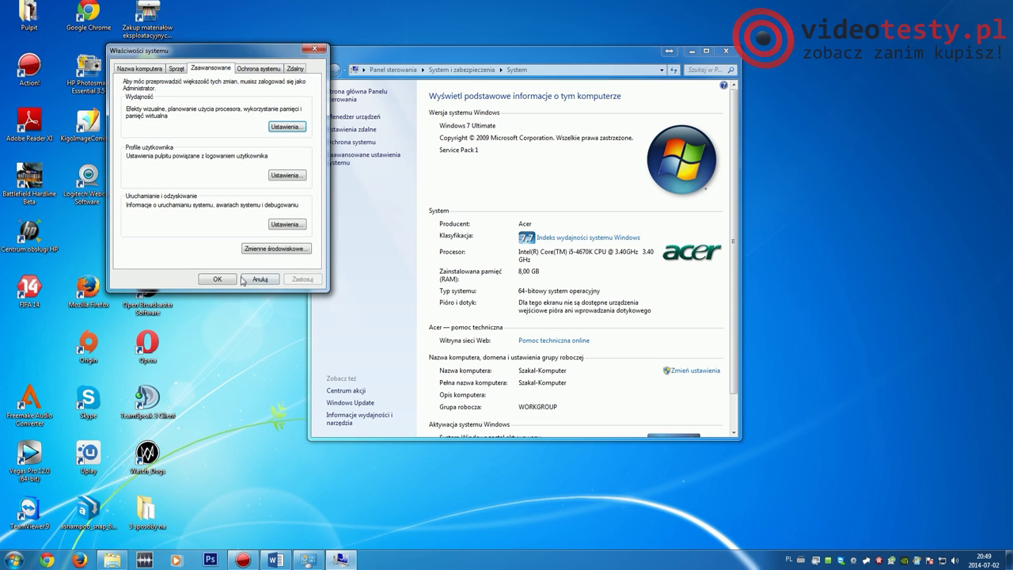
click(231, 280)
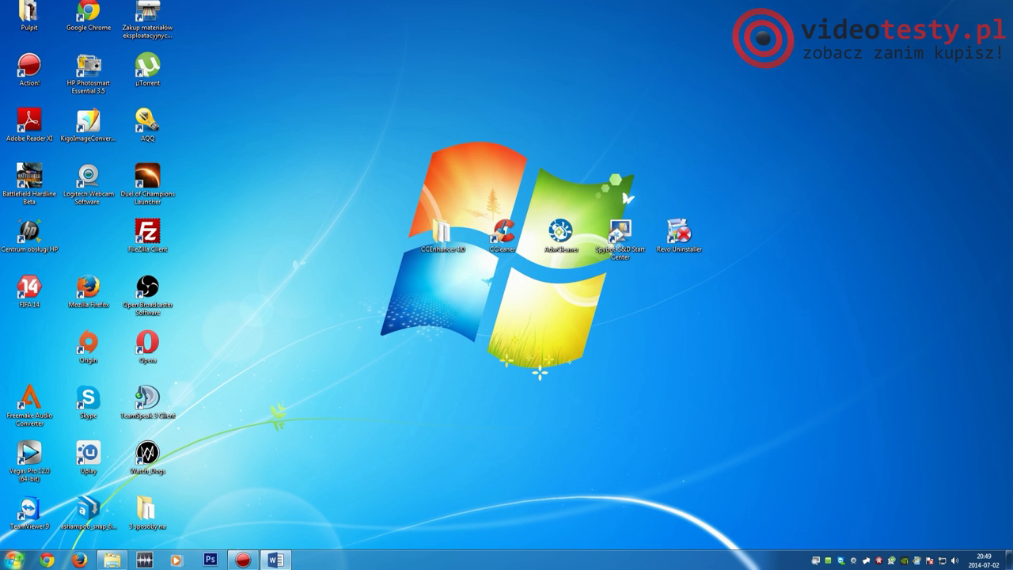
Open the advanced user accounts dialog by running the command "control userpasswords2"
key(super)
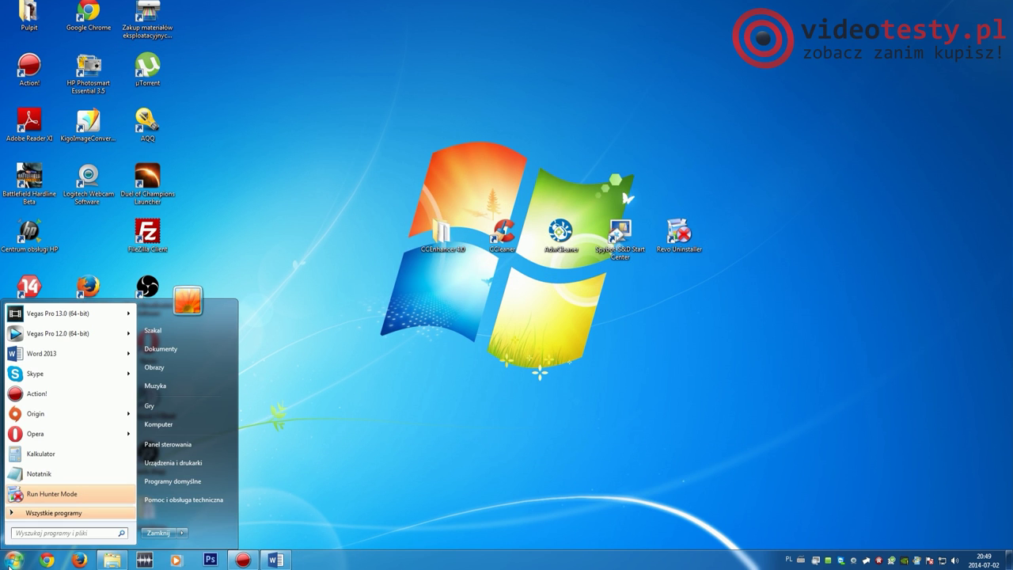
text(uruchom)
key(Down)
key(Down)
key(Return)
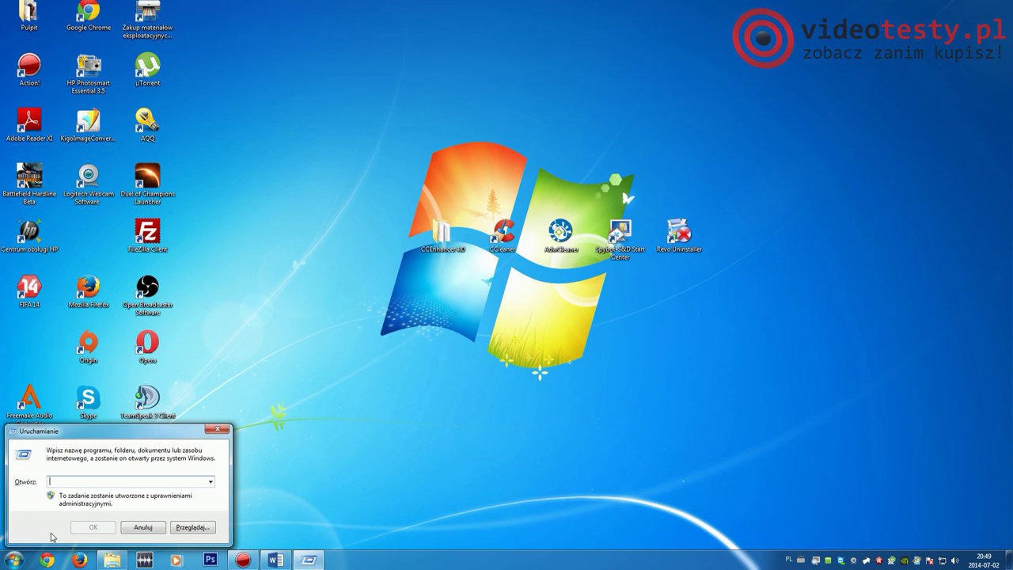
text(control userp)
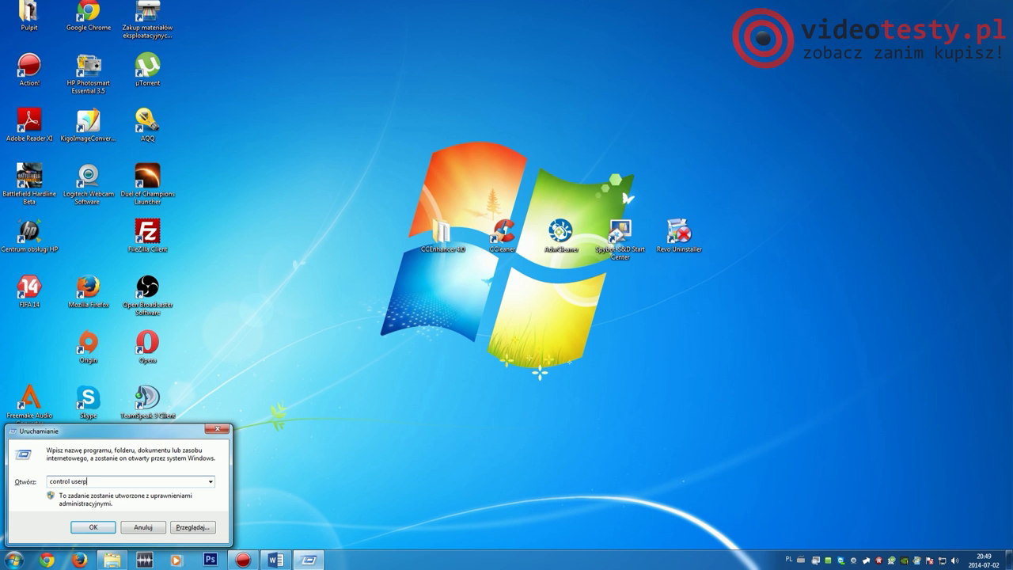
text(asswords2)
key(Return)
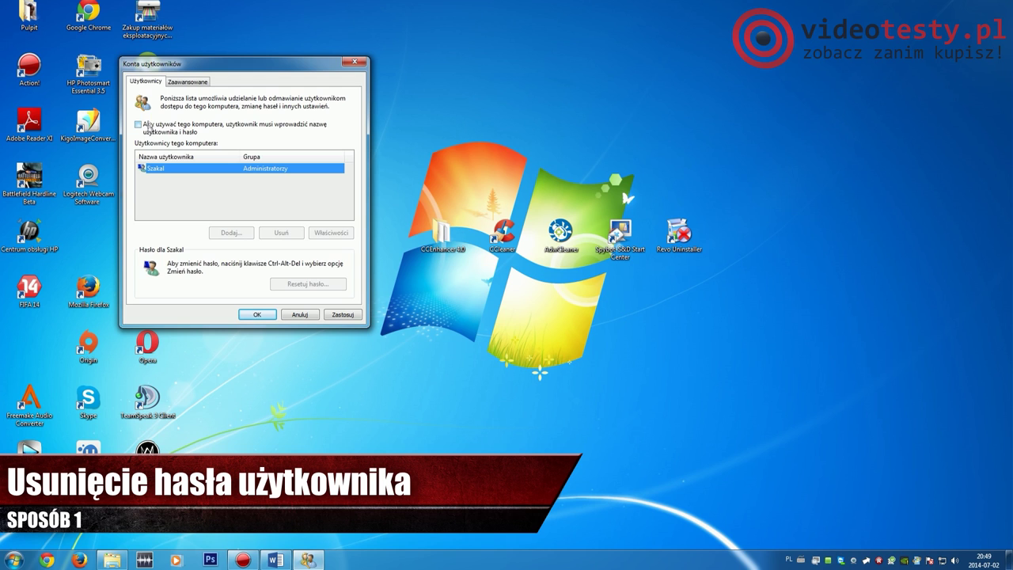
Set up automatic logon for the existing account by entering and confirming the account password, and accept the user account settings
click(334, 315)
text(•••)
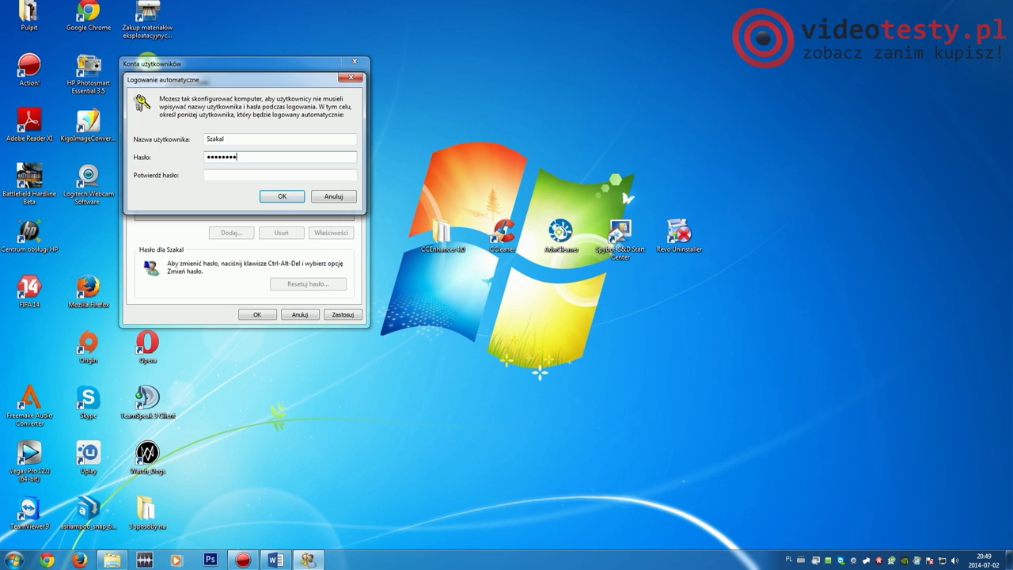
text(•)
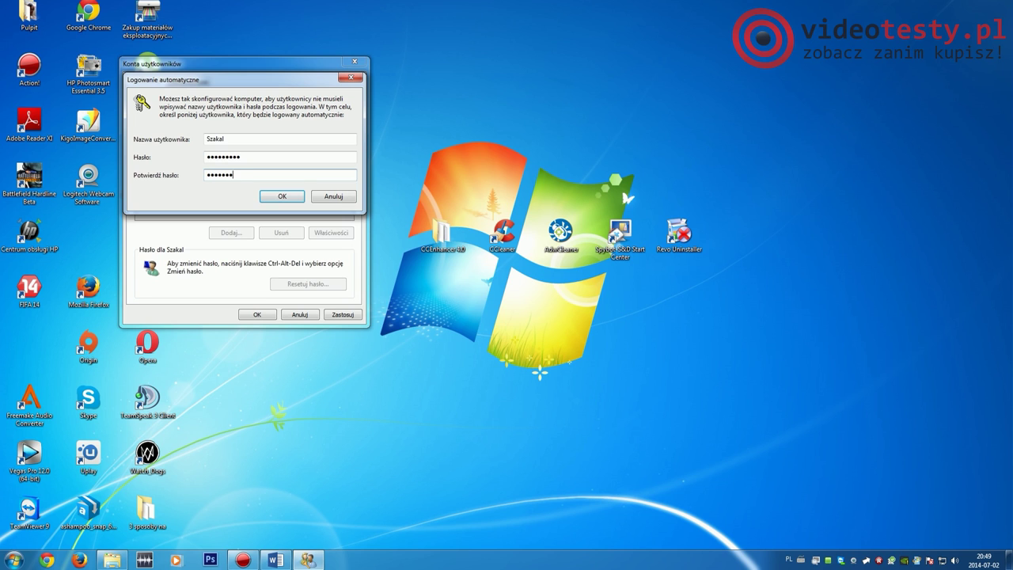
click(273, 195)
click(266, 314)
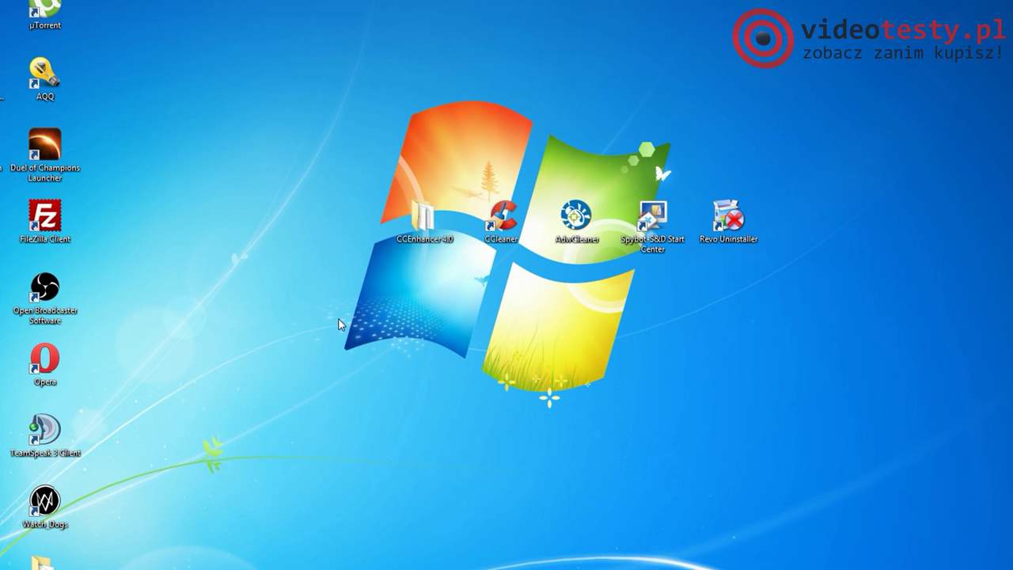
Open CCleaner, display the cleaning options for programs, and run an analysis of removable files
double_click(522, 220)
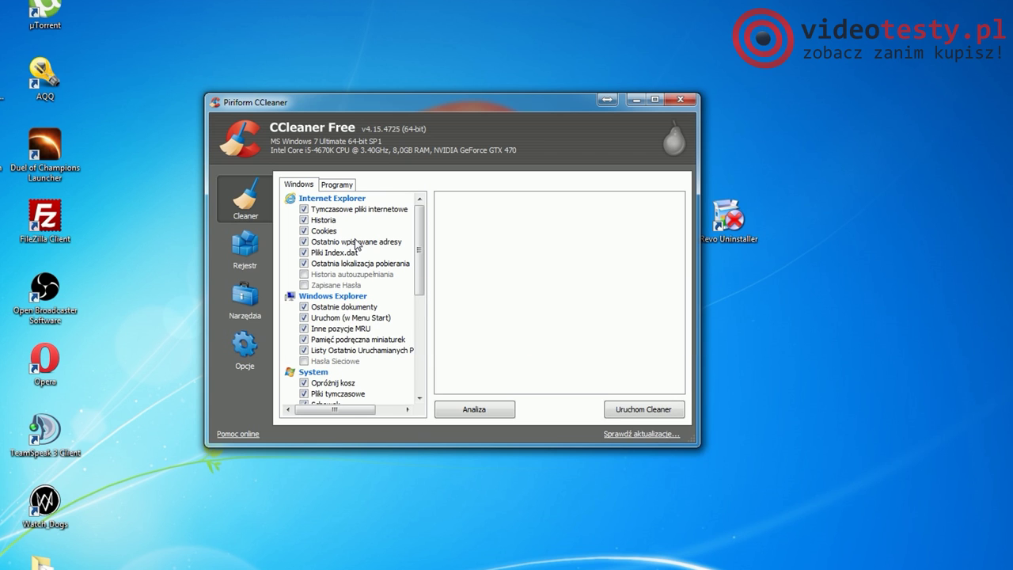
click(347, 187)
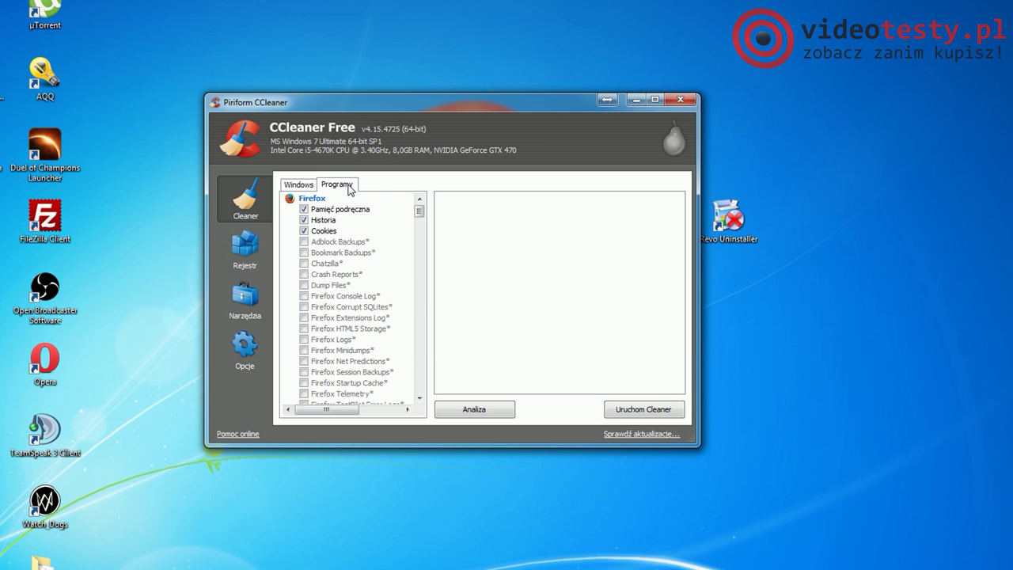
click(506, 408)
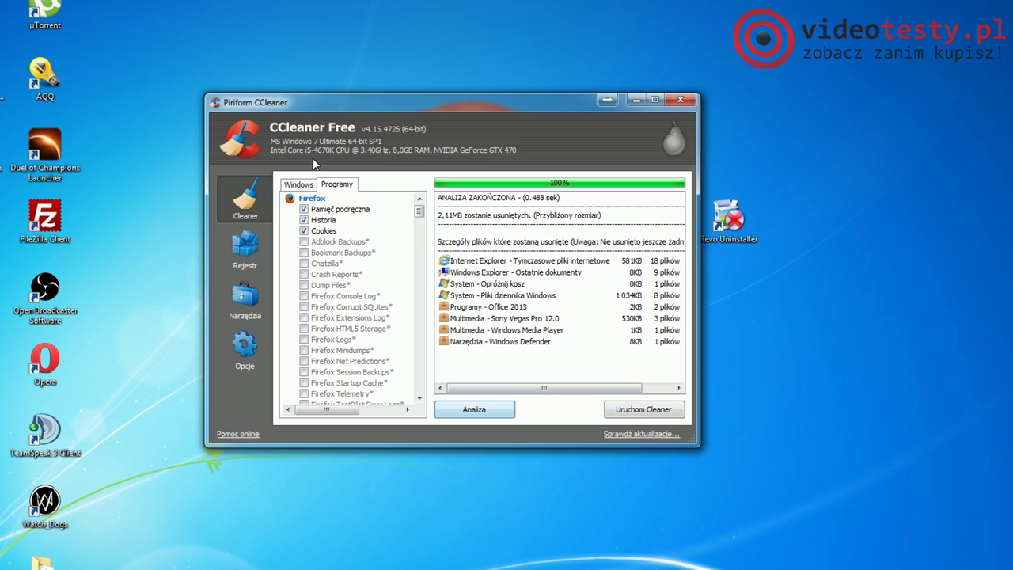
Display the cleaning options for Windows, run the cleaner on the analyzed files, and confirm their permanent removal
click(305, 184)
click(645, 420)
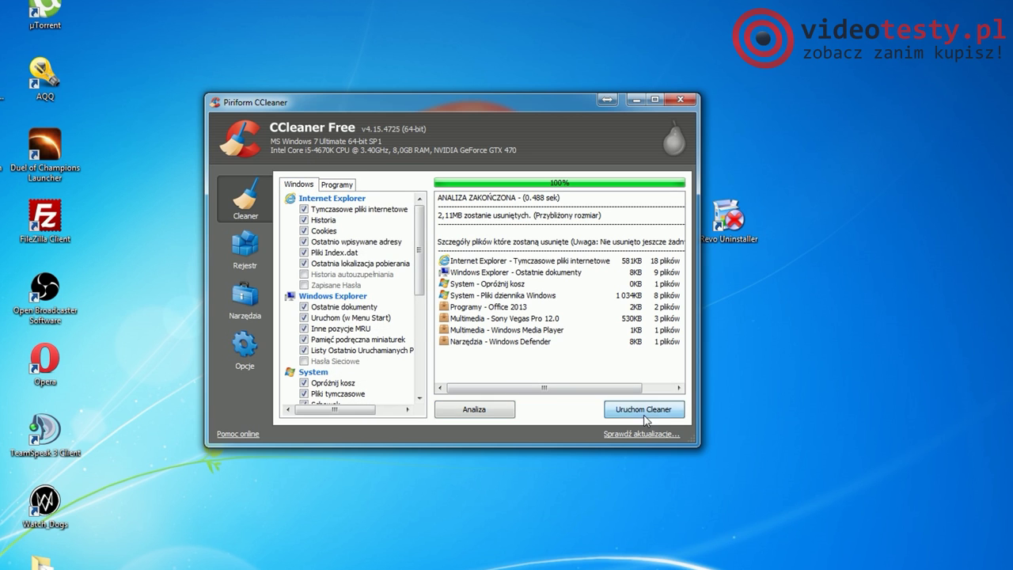
key(Return)
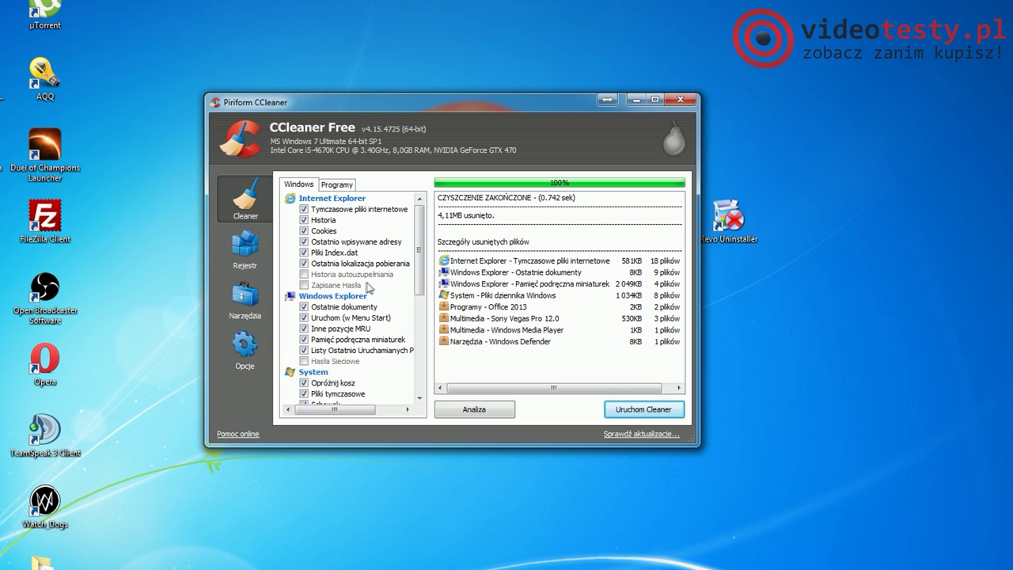
Scan the registry for problems, fix all selected ones without making a registry backup, and scan again
click(245, 250)
click(497, 412)
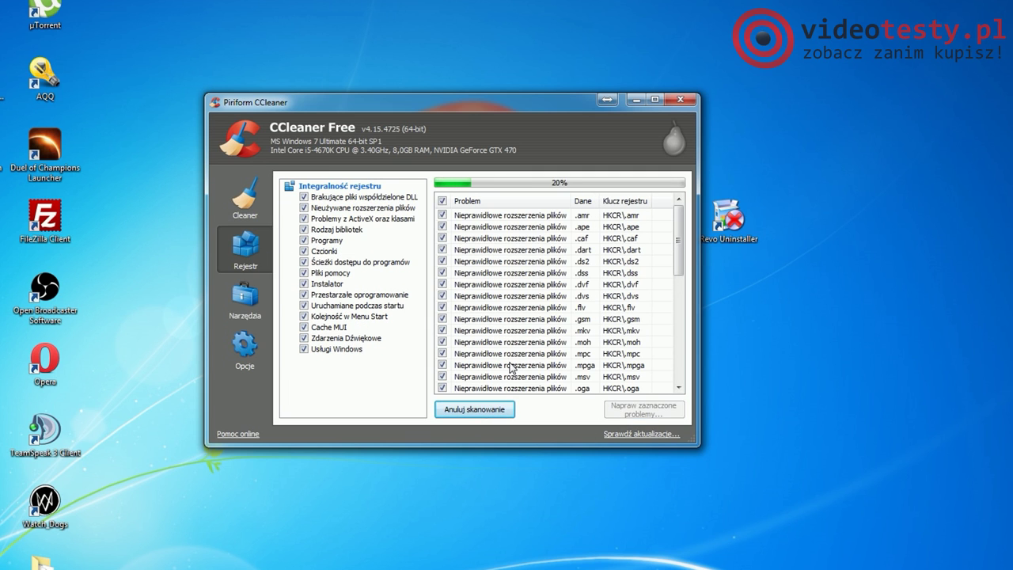
click(625, 411)
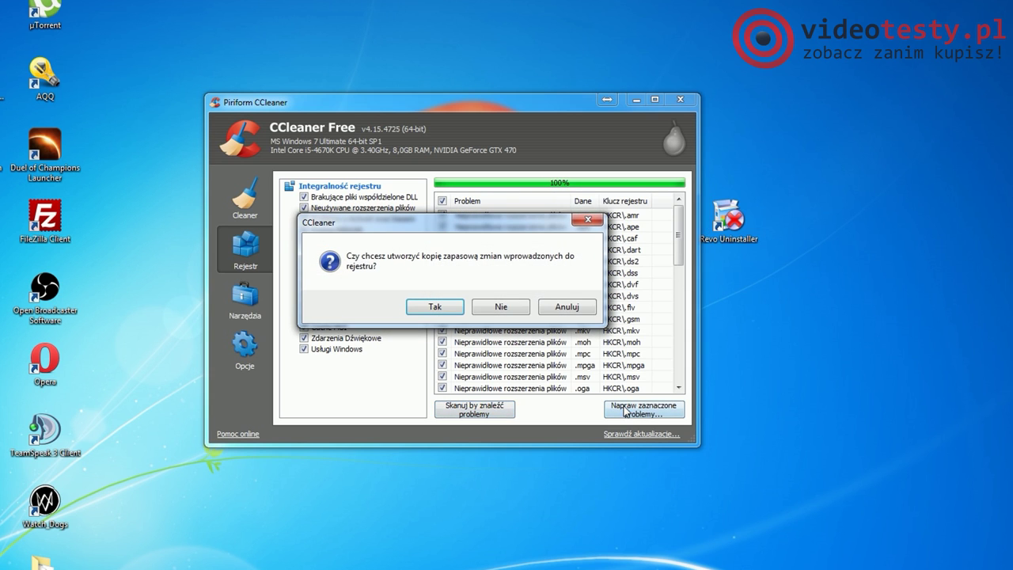
click(500, 306)
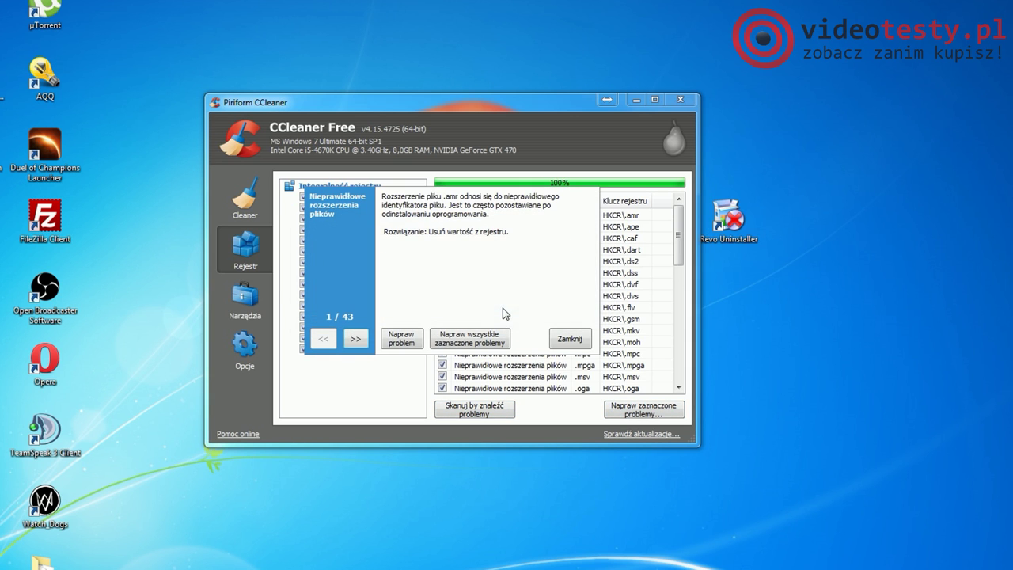
click(480, 342)
click(568, 347)
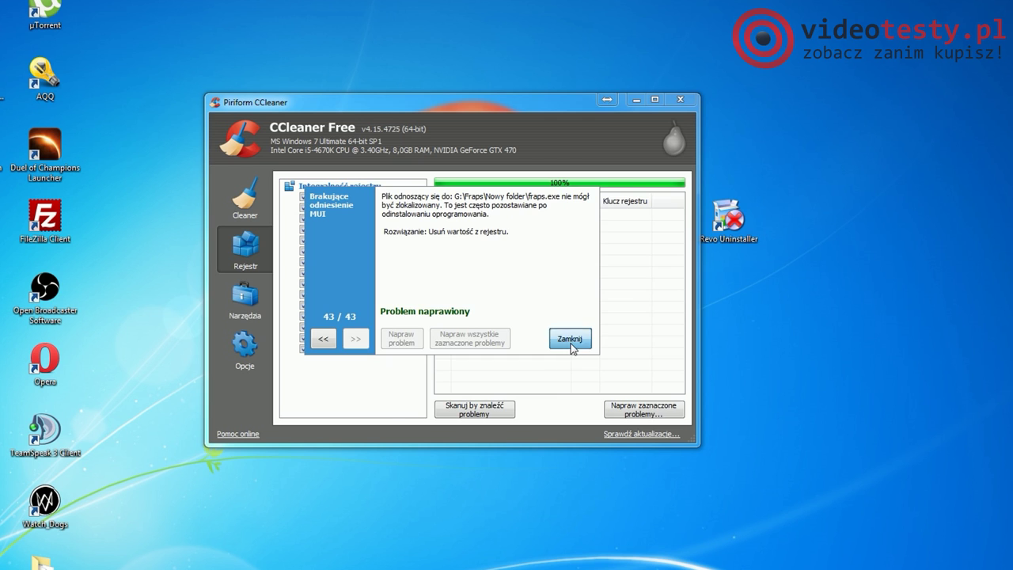
click(494, 407)
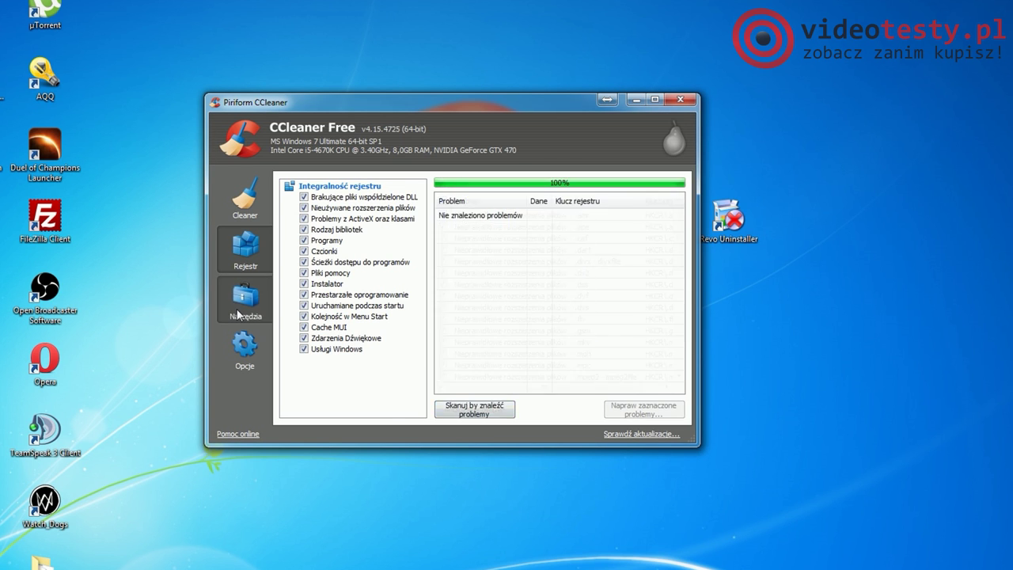
Examine the CCleaner tools, including the installed programs list, the Windows startup entries and the file finder
click(239, 308)
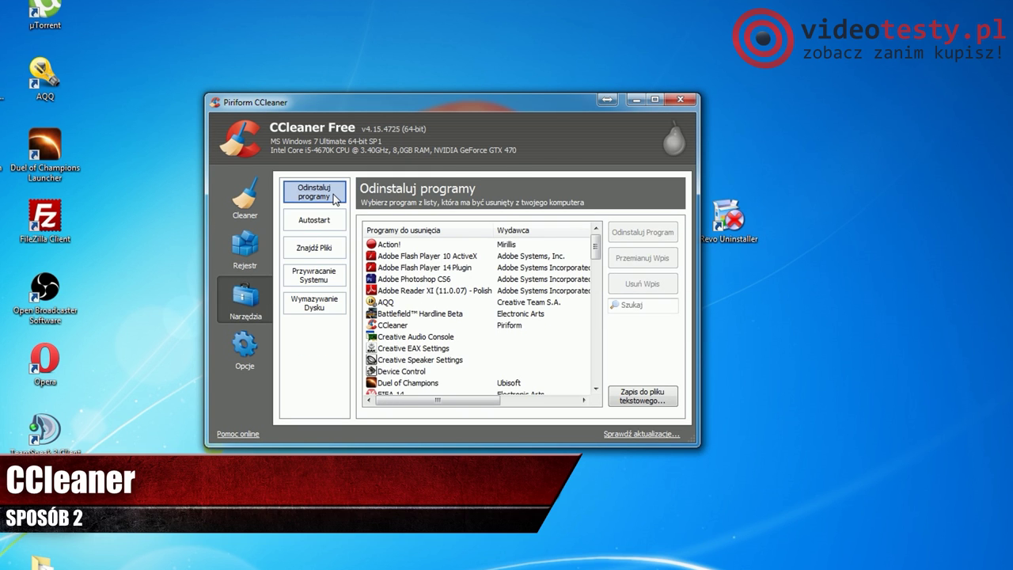
click(457, 325)
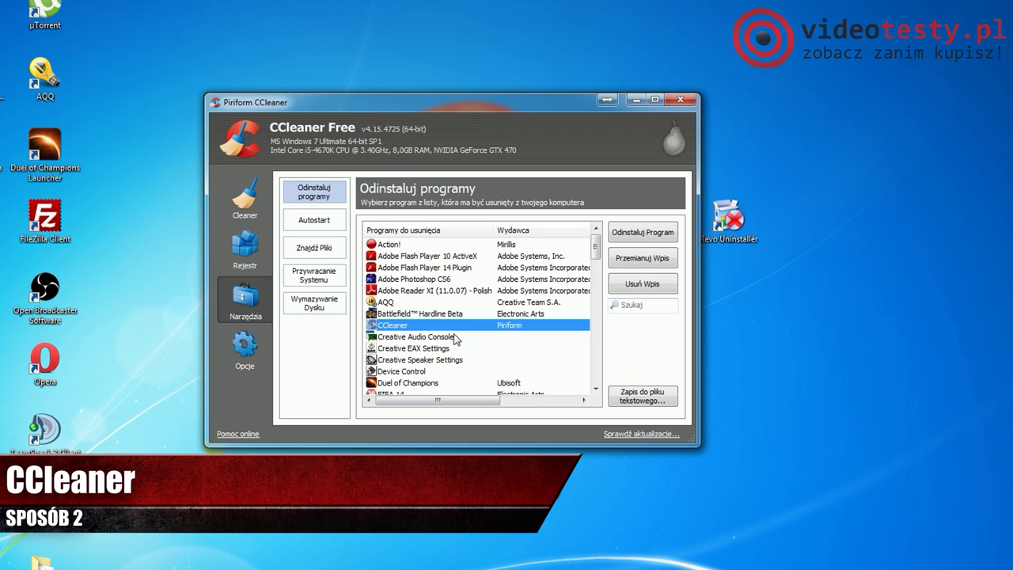
scroll(457, 339, down, 2)
click(314, 220)
click(456, 304)
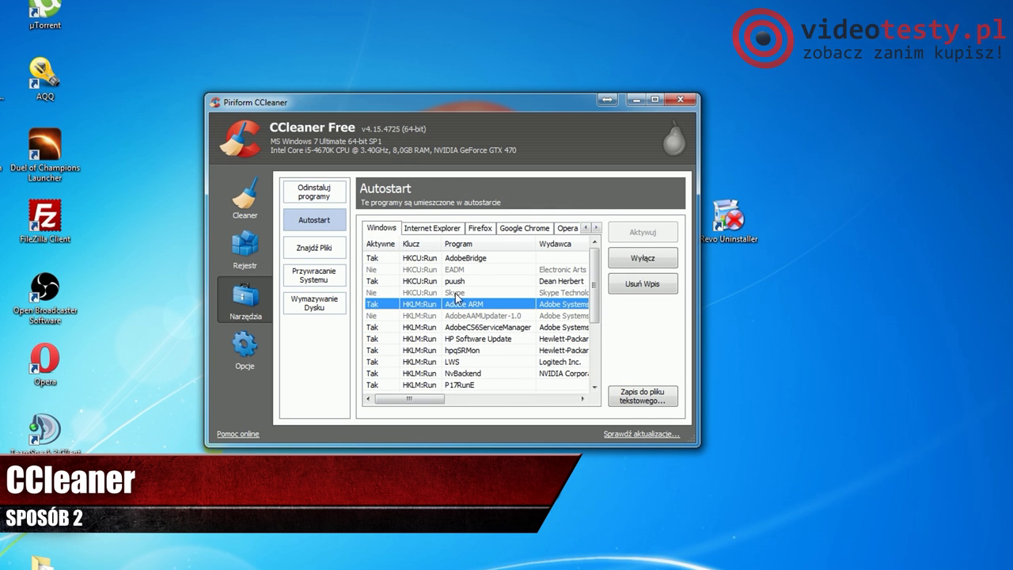
scroll(483, 368, down, 2)
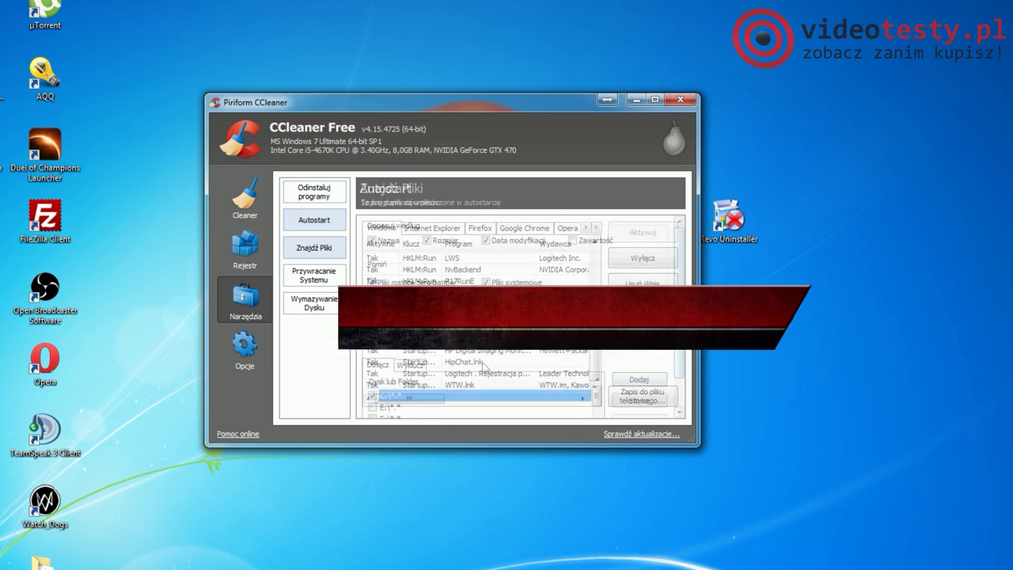
click(406, 405)
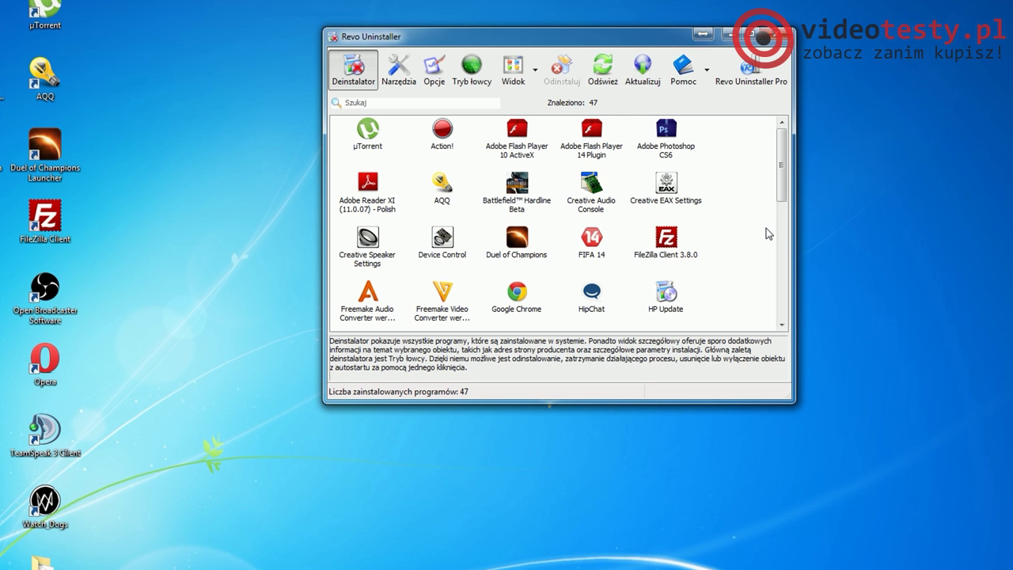
Switch to Revo Uninstaller and start uninstalling Battlefield Hardline Beta in the "Rozszerzony" mode, confirming the removal
scroll(786, 180, down, 1)
drag(786, 182, 791, 286)
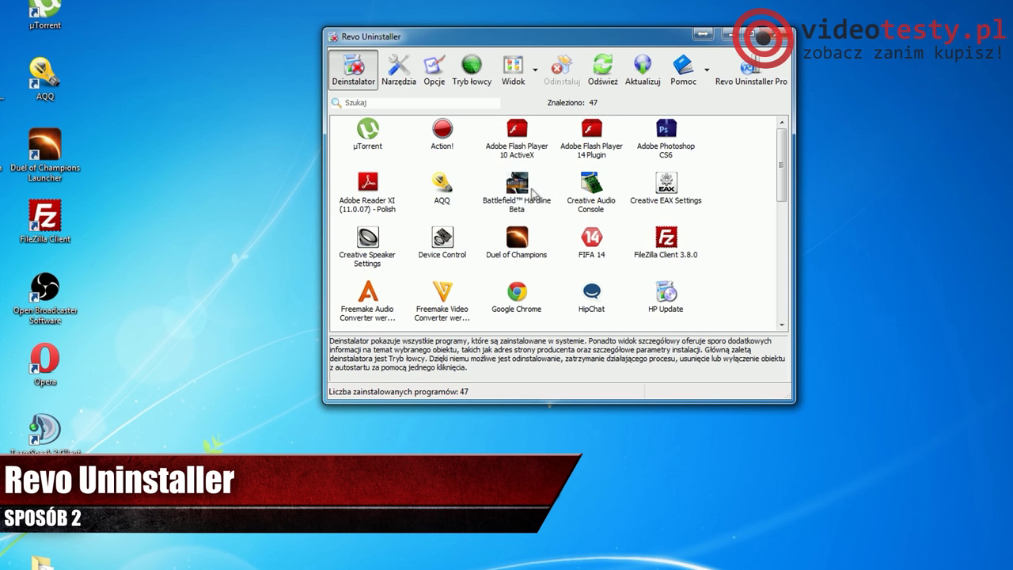
click(517, 190)
right_click(530, 193)
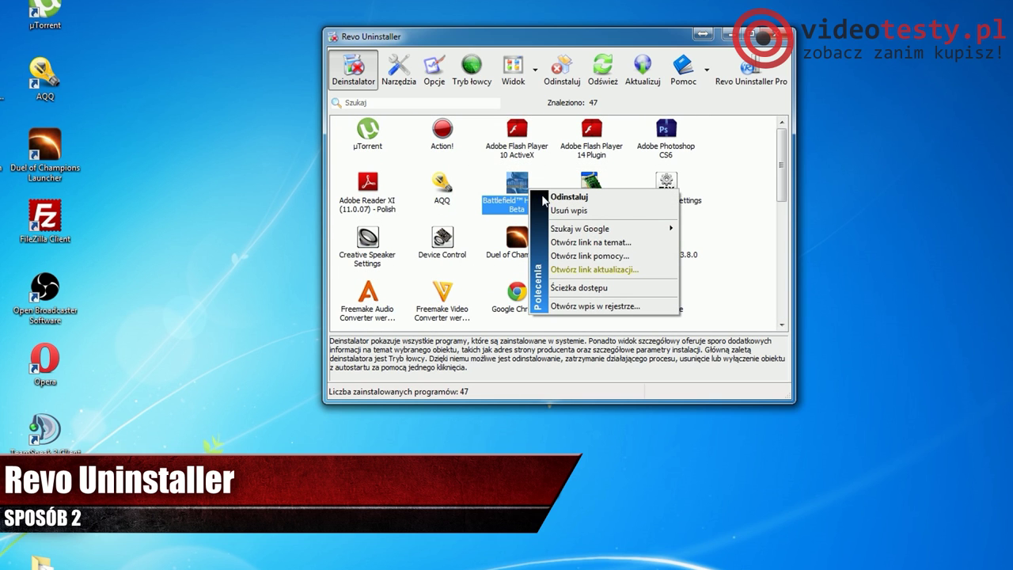
click(559, 197)
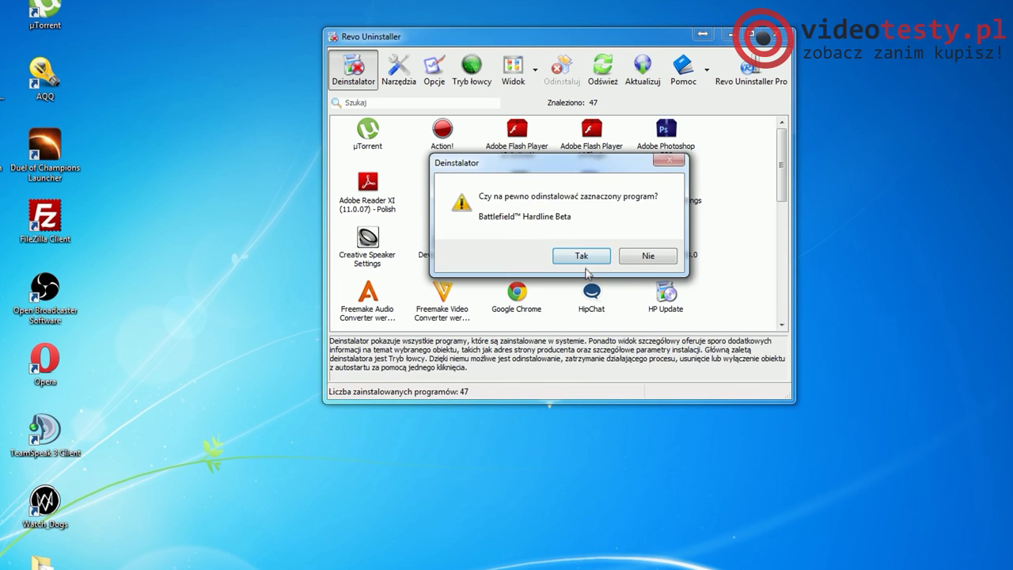
click(584, 256)
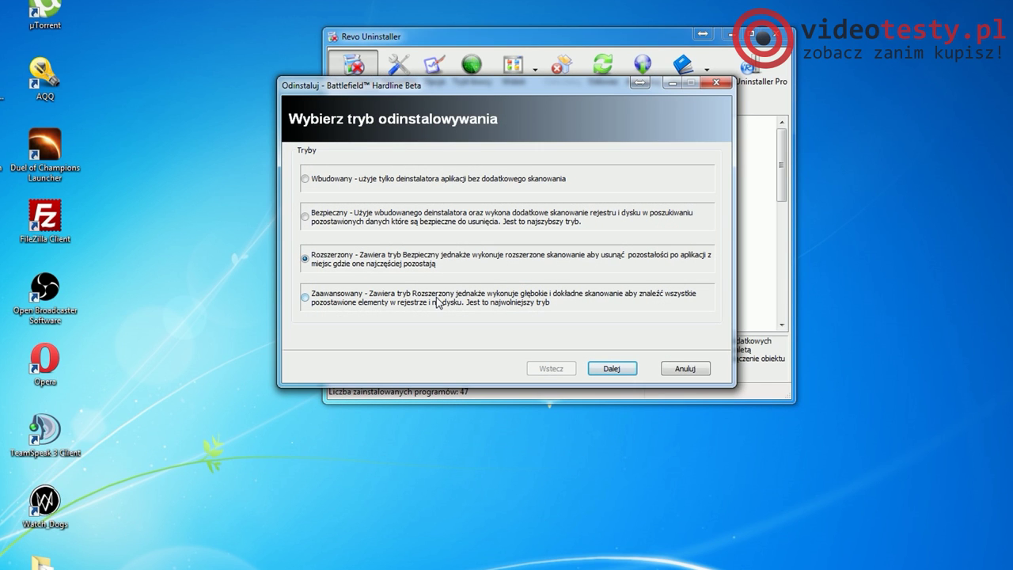
click(618, 369)
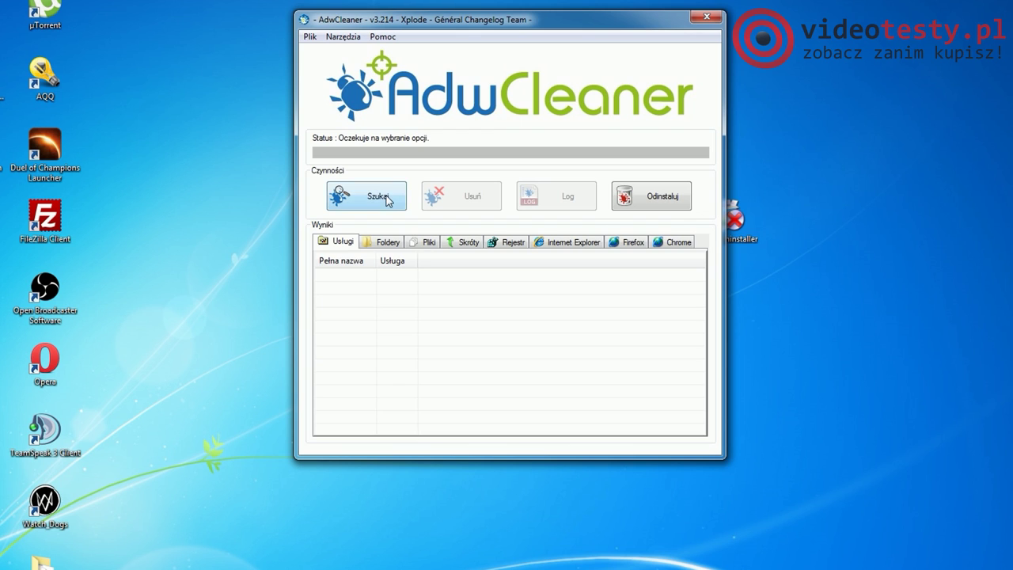
Switch to AdwCleaner and run a scan for unwanted software
click(386, 198)
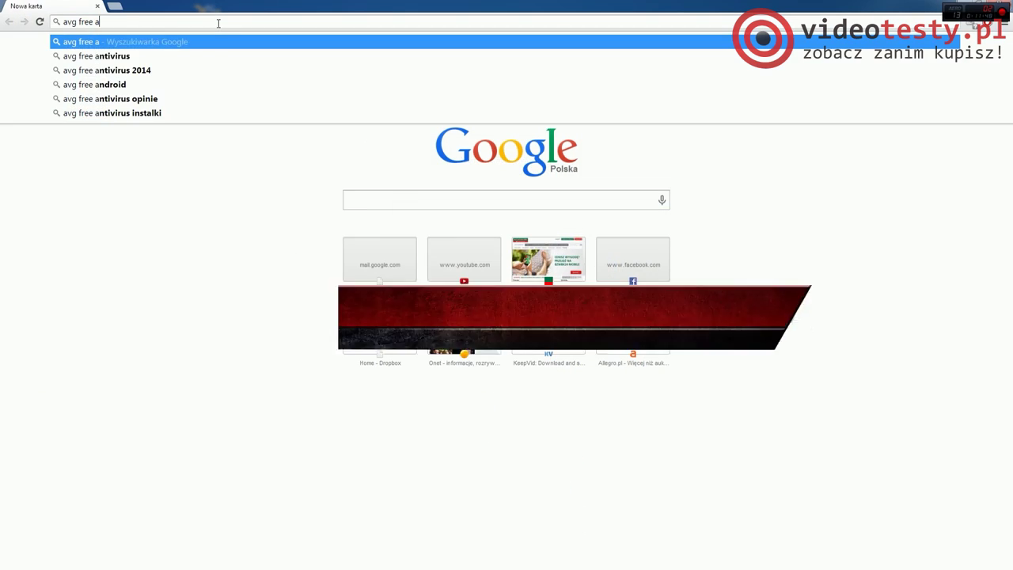
Switch to Chrome, search Google for "avg free antivirus", and open the AVG Free homepage at free.avg.com from the results
key(Down)
key(Return)
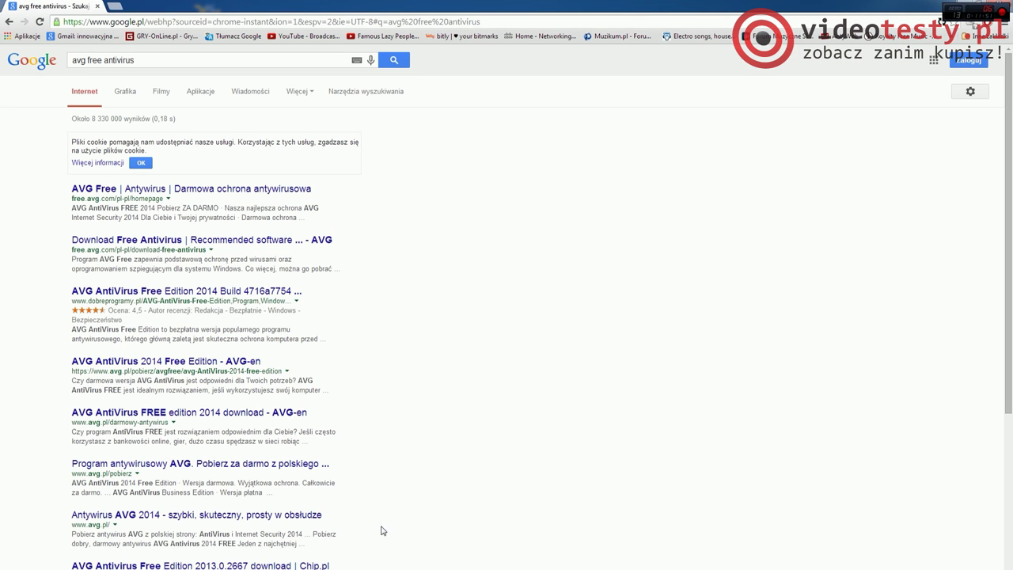
click(266, 191)
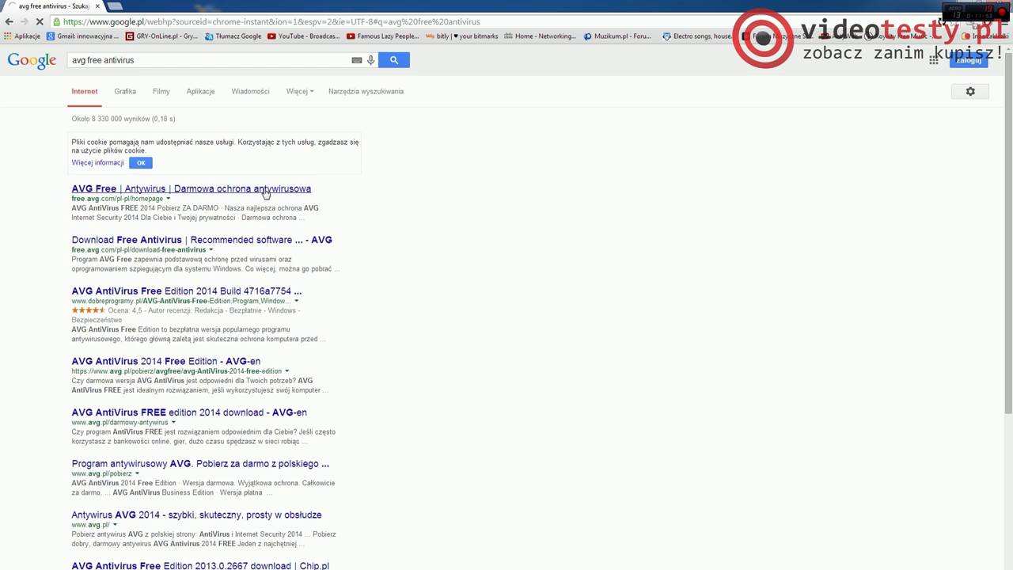